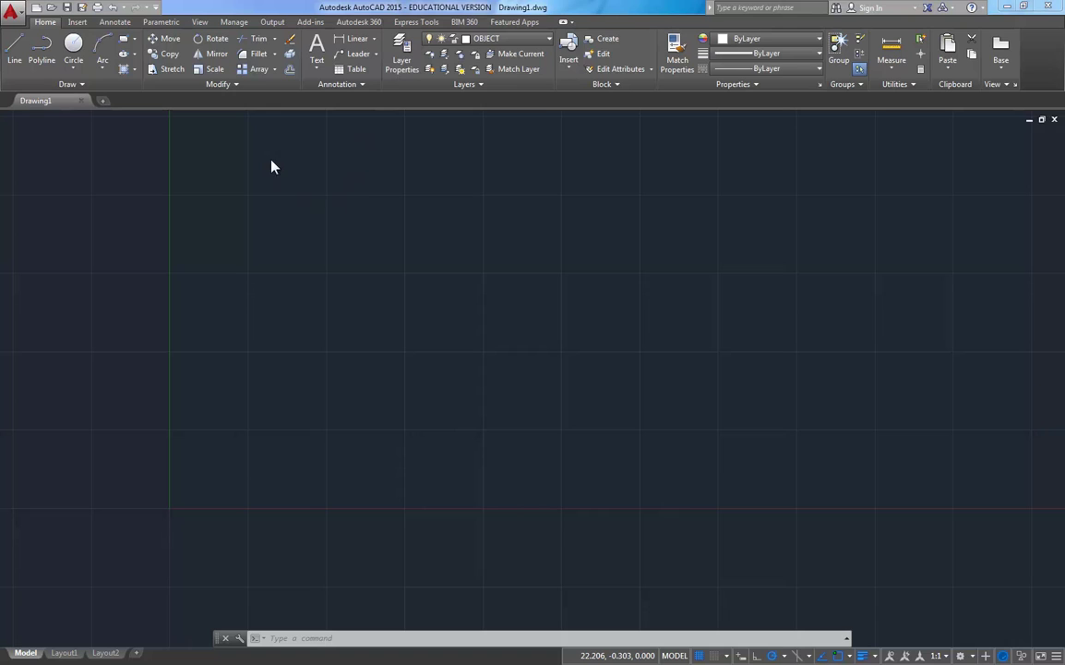
# Open the Customize User Interface dialog from Manage > Customization > User Interface.
pyautogui.click(231, 22)
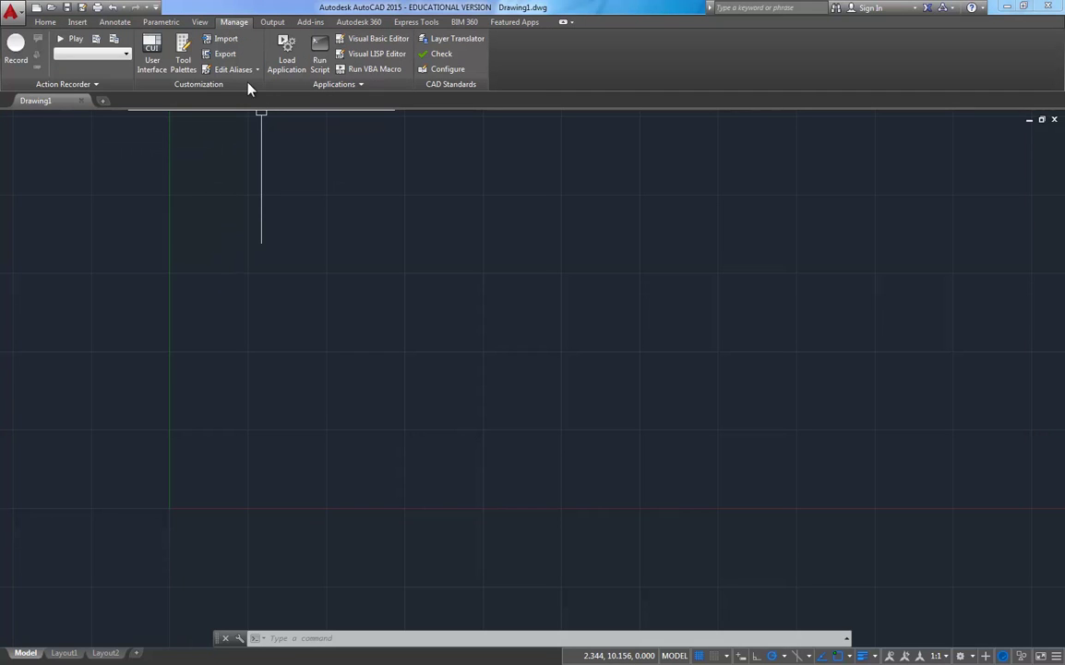
pyautogui.click(151, 67)
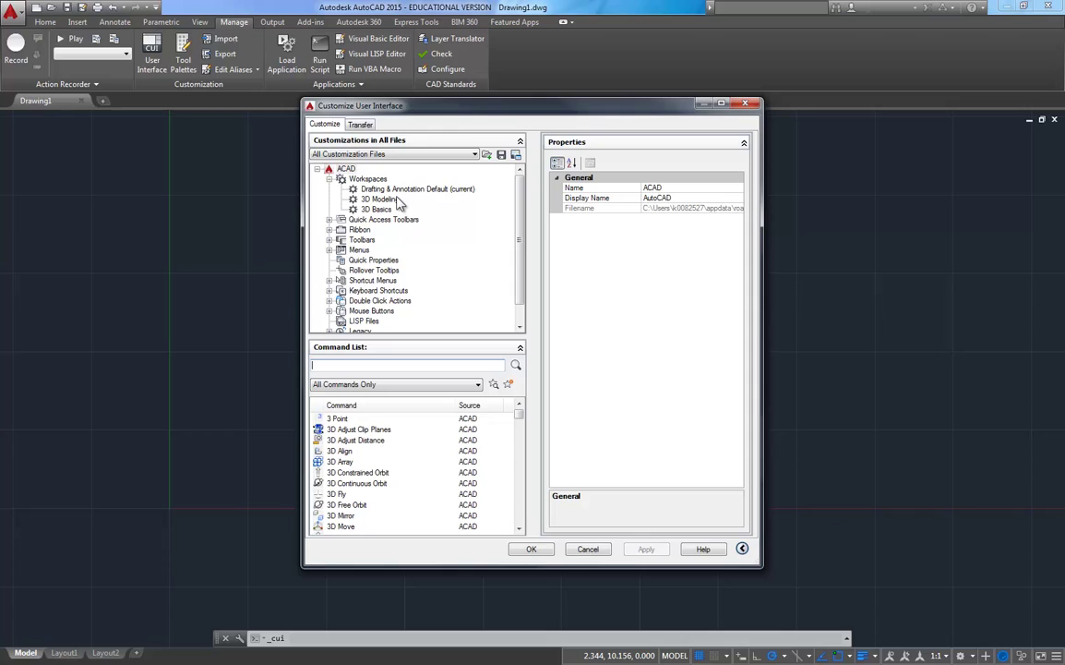
# Add the Zoom toolbar to the Drafting & Annotation Default workspace's toolbars and apply the change.
pyautogui.click(445, 189)
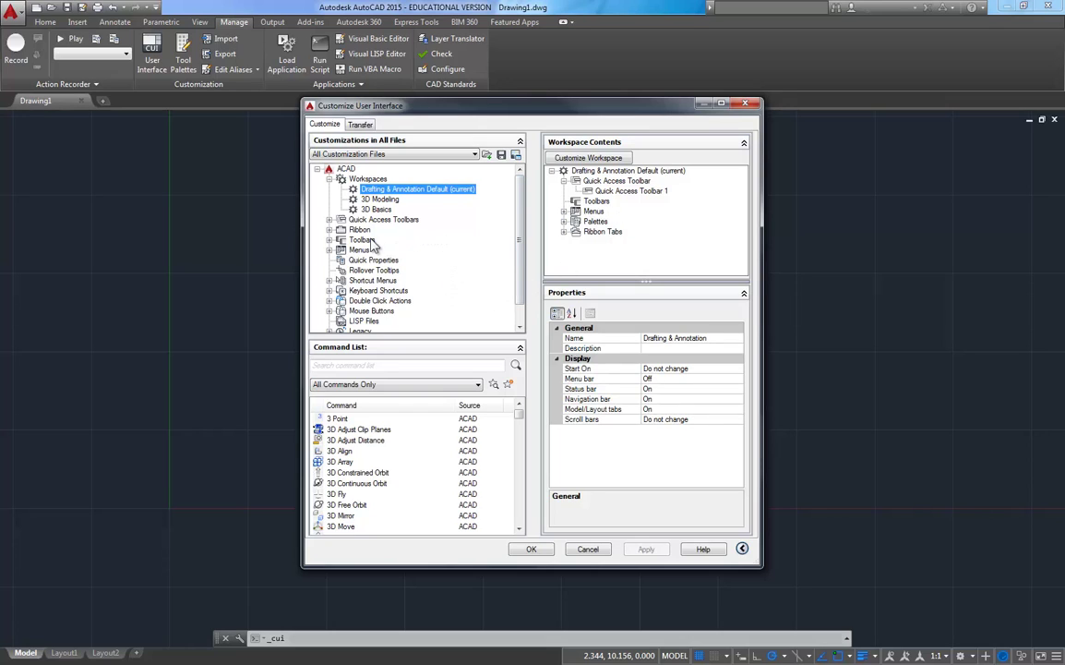
pyautogui.click(330, 239)
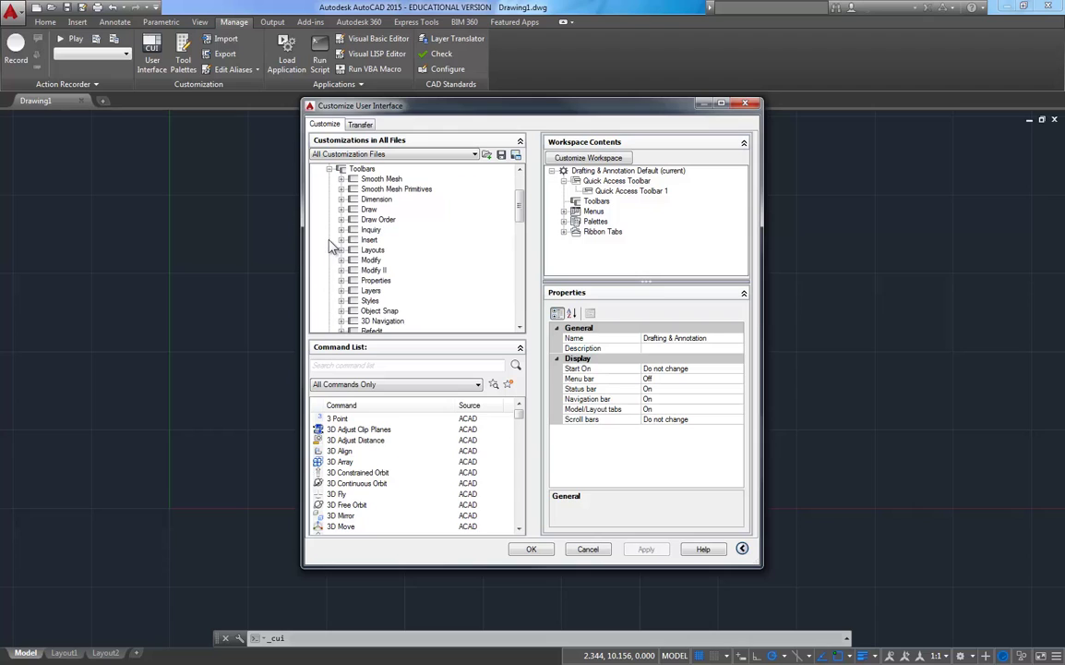
pyautogui.moveTo(519, 217); pyautogui.dragTo(519, 267)
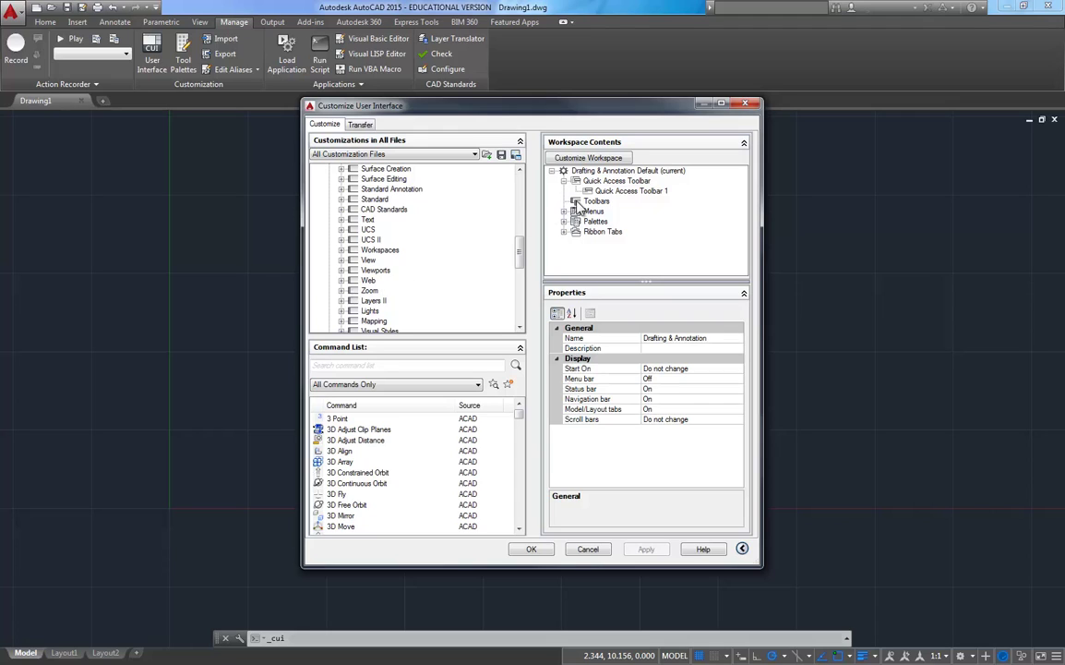
pyautogui.click(355, 296)
pyautogui.moveTo(355, 296)
pyautogui.mouseDown()
pyautogui.moveTo(429, 251)
pyautogui.moveTo(584, 204)
pyautogui.mouseUp()
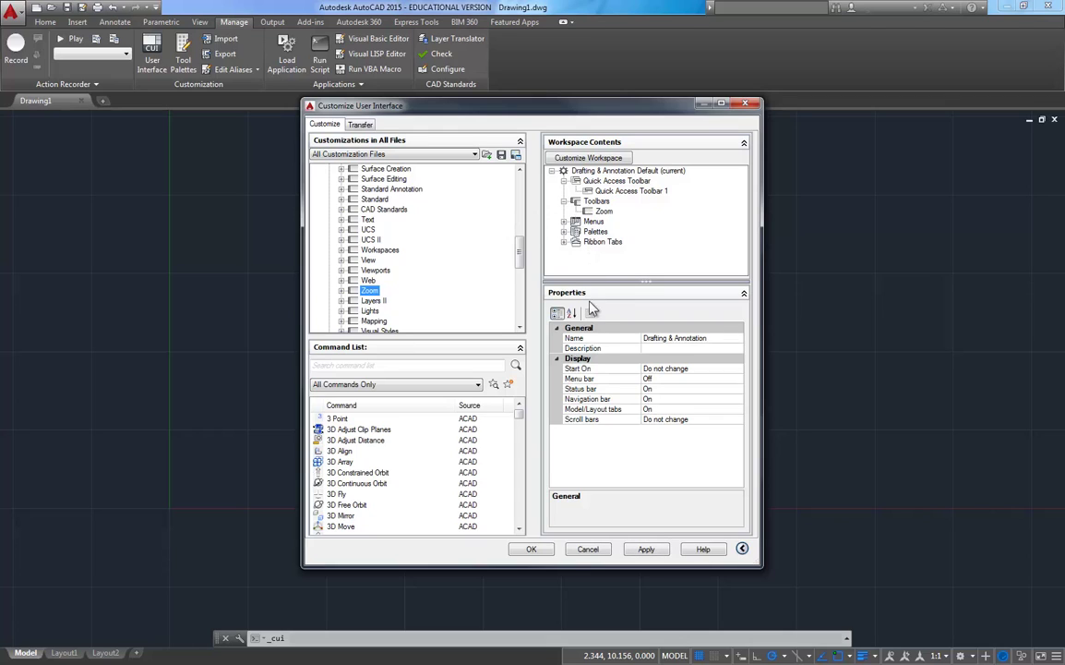
pyautogui.click(635, 552)
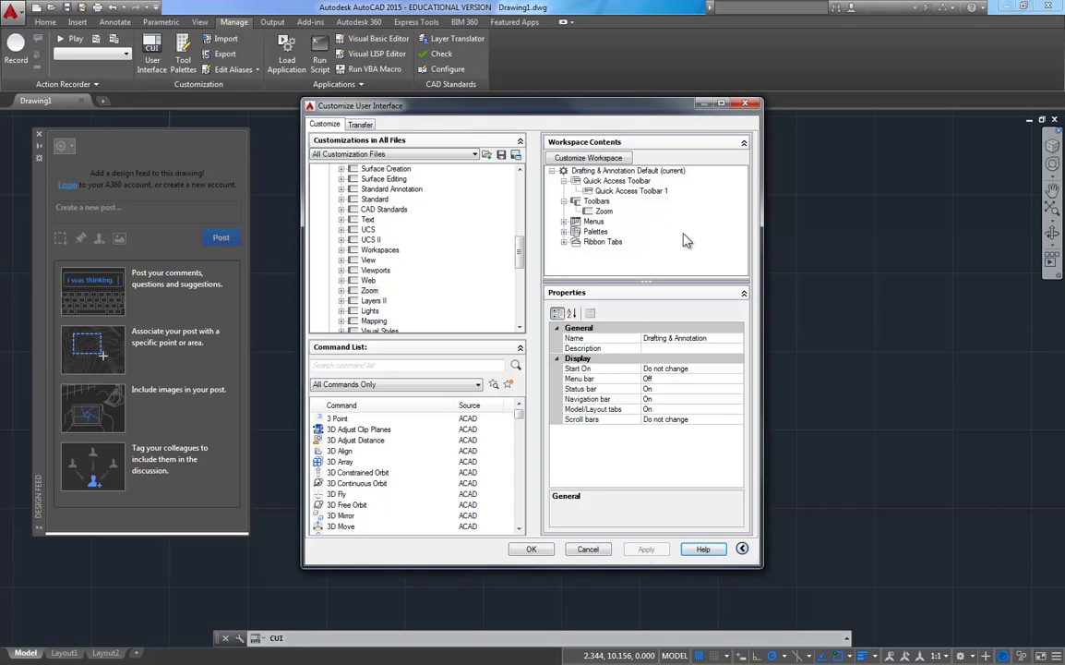
# Close the CUI with OK, then turn off the View Cube, Navigation Bar and Design Feed.
pyautogui.click(530, 549)
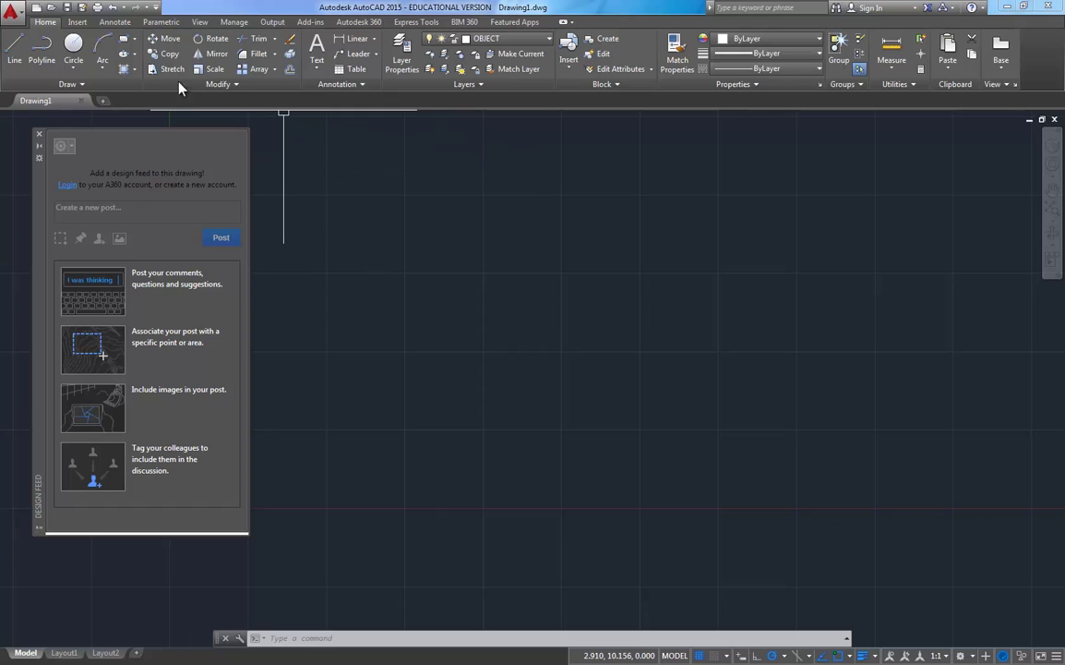
pyautogui.click(199, 22)
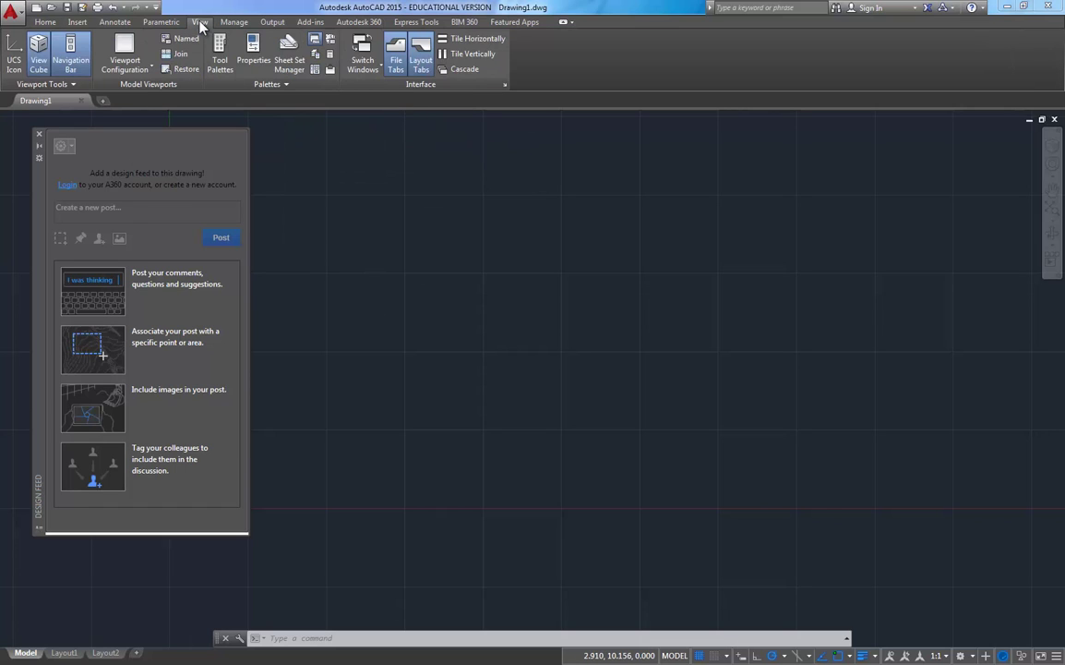
pyautogui.click(38, 56)
pyautogui.click(77, 62)
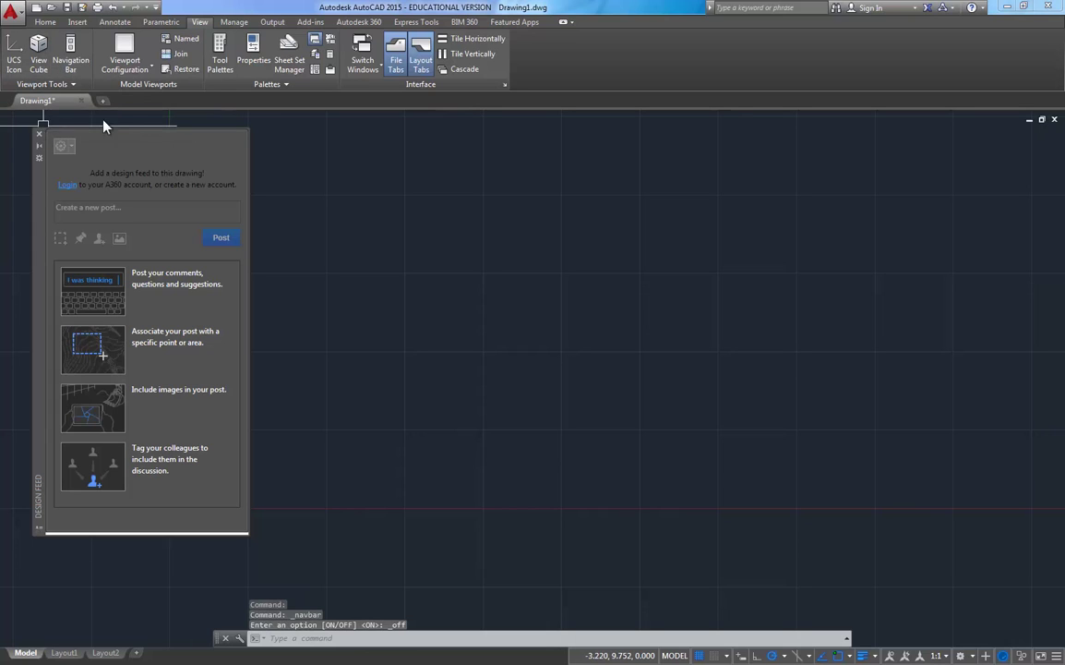
pyautogui.click(347, 21)
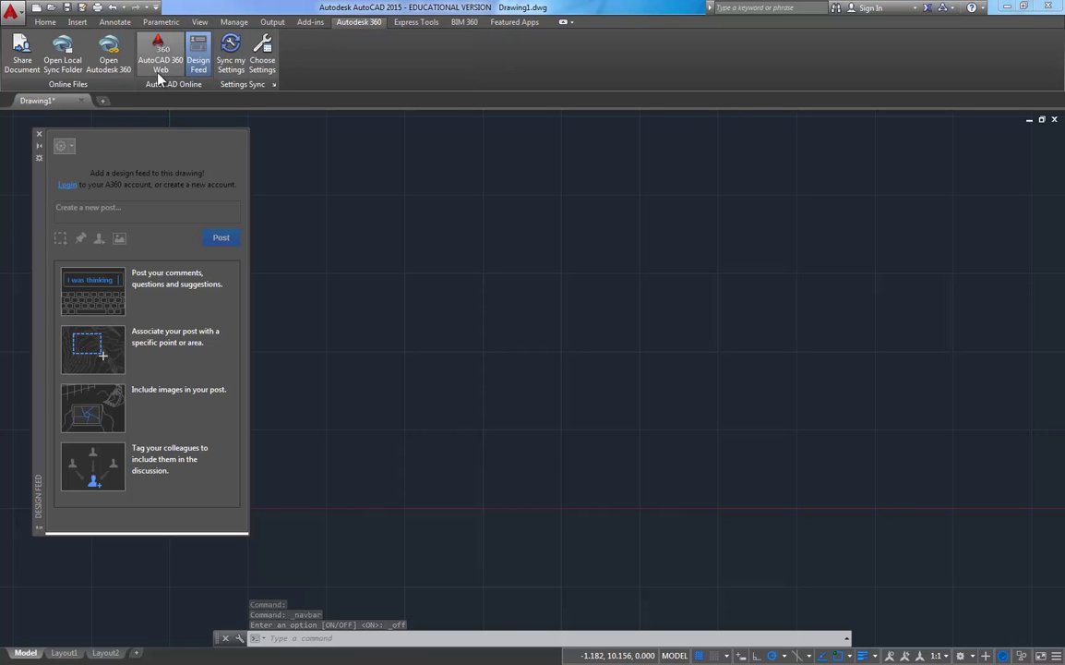
pyautogui.click(198, 59)
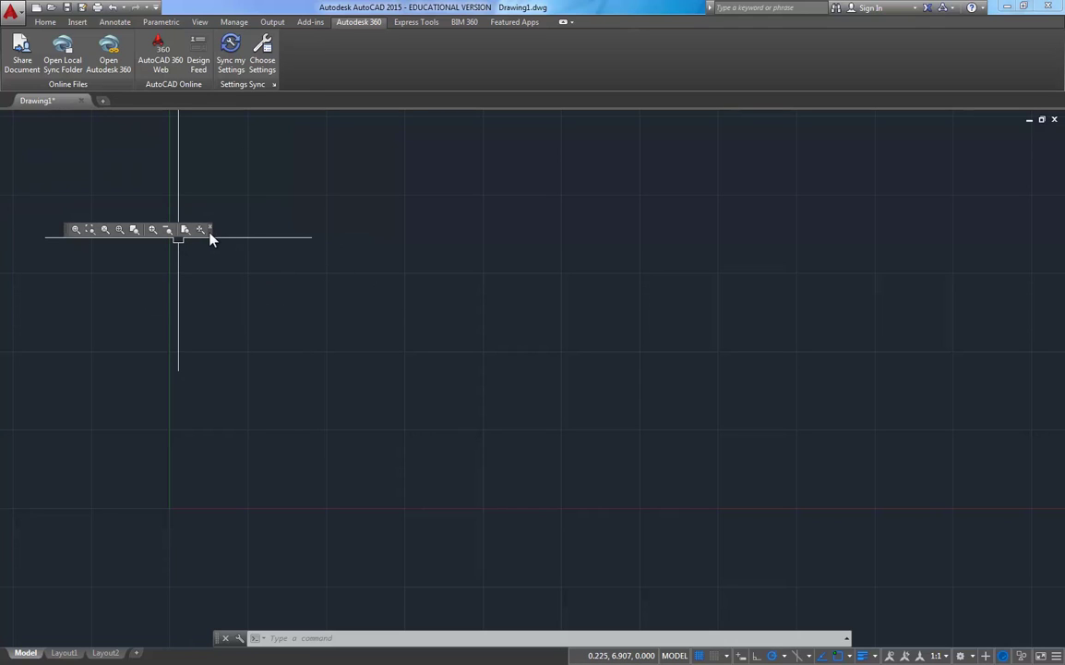
# Dock the floating Zoom toolbar under the Drawing1 tab, pushed to the far left.
pyautogui.moveTo(210, 231); pyautogui.dragTo(209, 230)
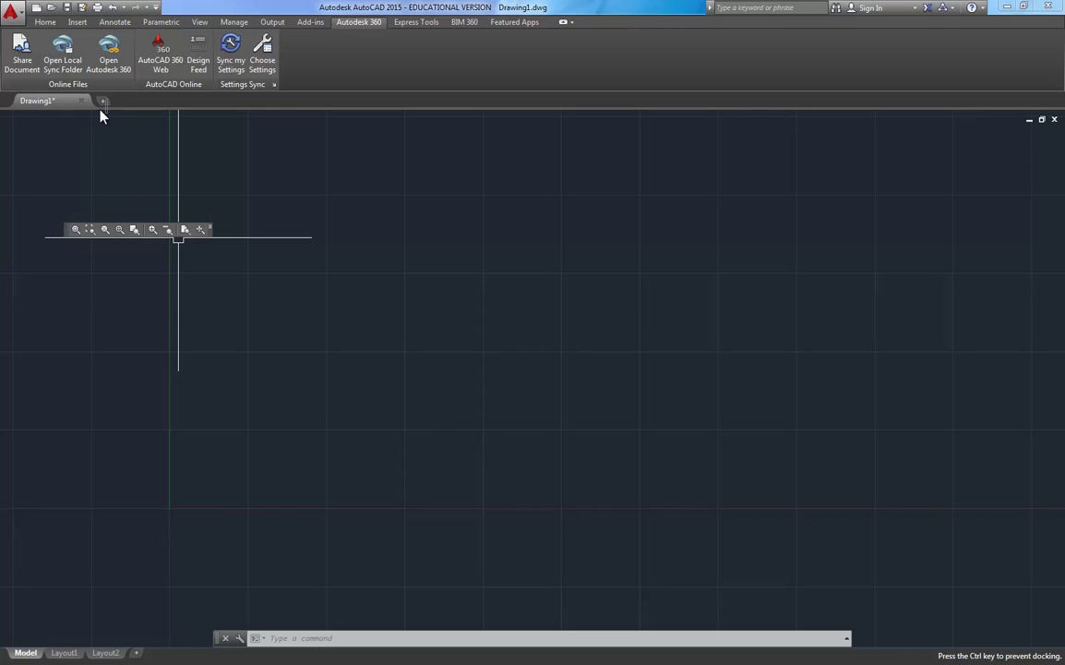
pyautogui.moveTo(102, 115); pyautogui.dragTo(107, 116)
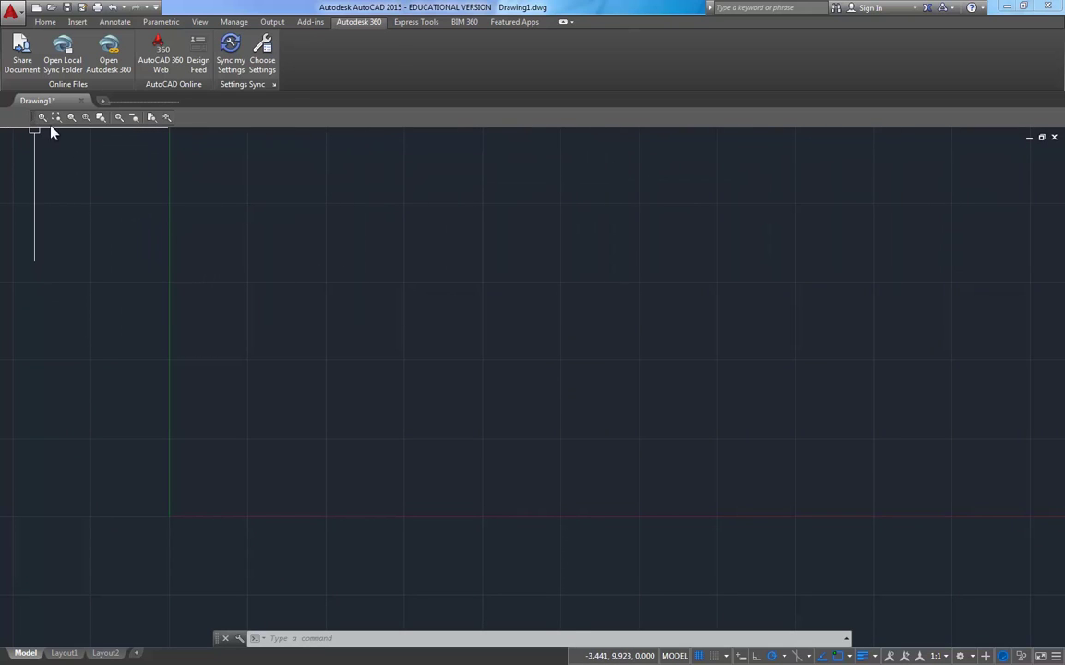
pyautogui.moveTo(32, 122); pyautogui.dragTo(8, 126)
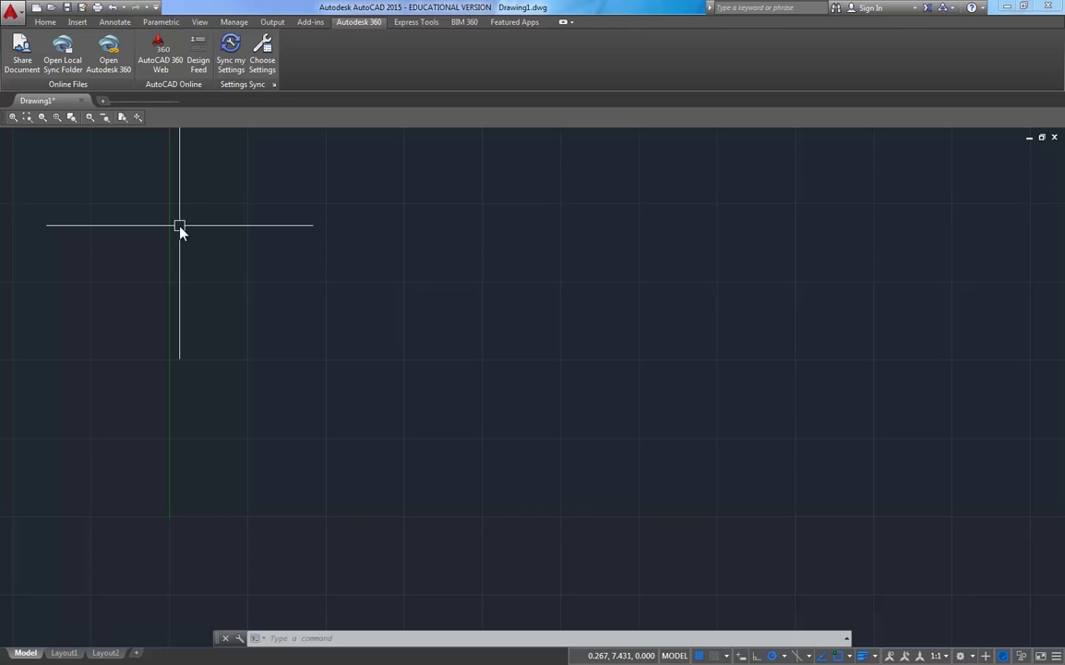
# Turn on the Dimension and Object Snap toolbars from the toolbar right-click list.
pyautogui.rightClick(120, 119)
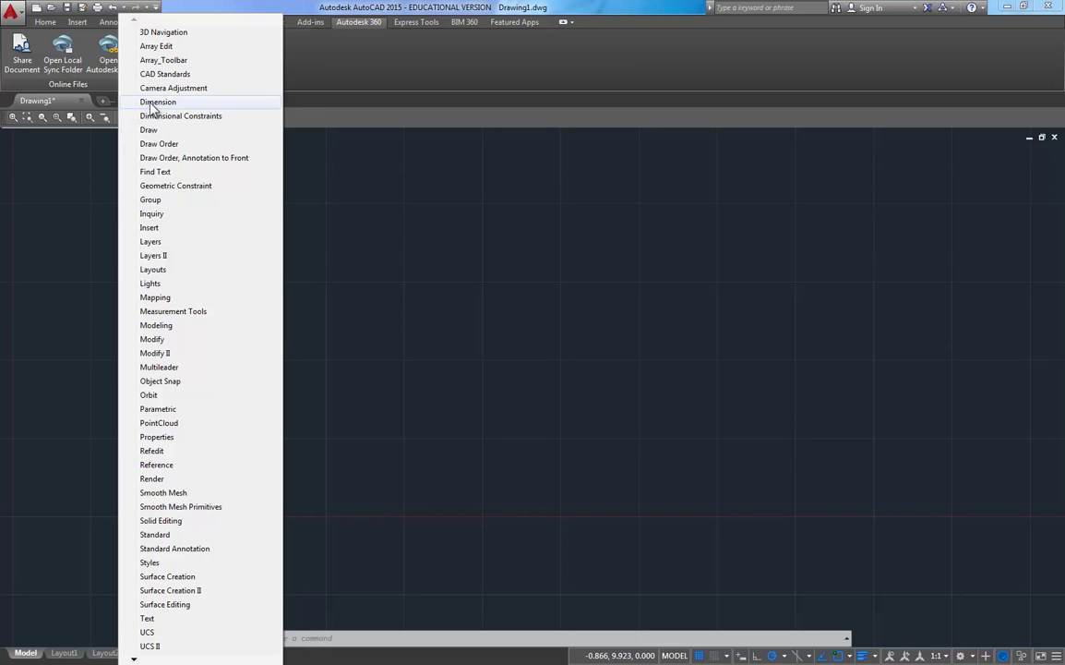
pyautogui.click(152, 104)
pyautogui.moveTo(135, 91); pyautogui.dragTo(120, 119)
pyautogui.rightClick(119, 119)
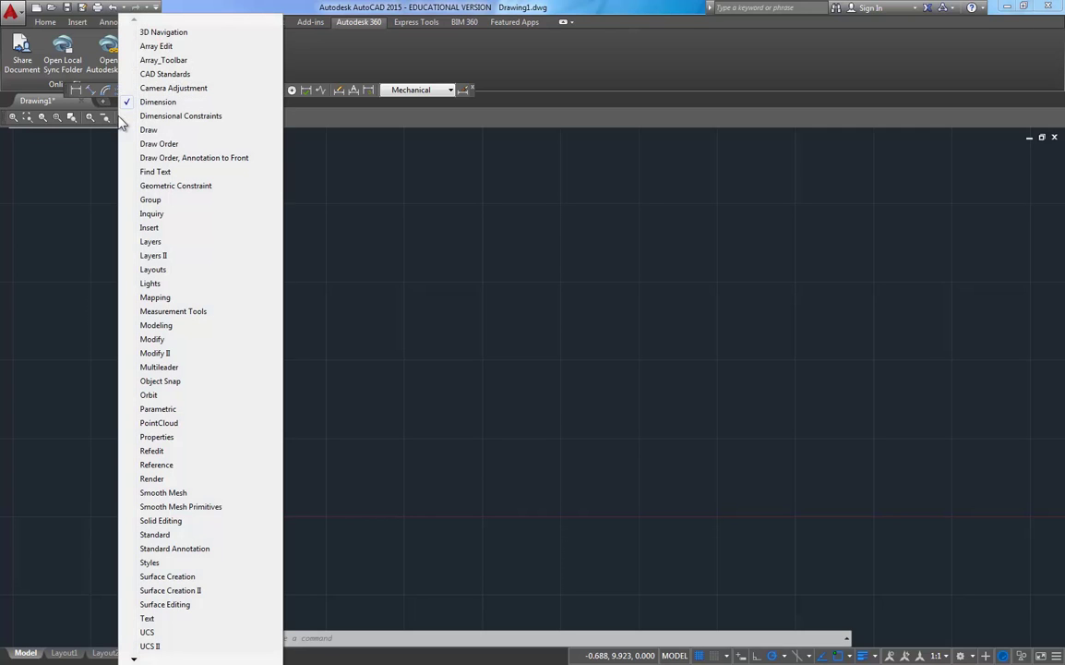
pyautogui.click(154, 382)
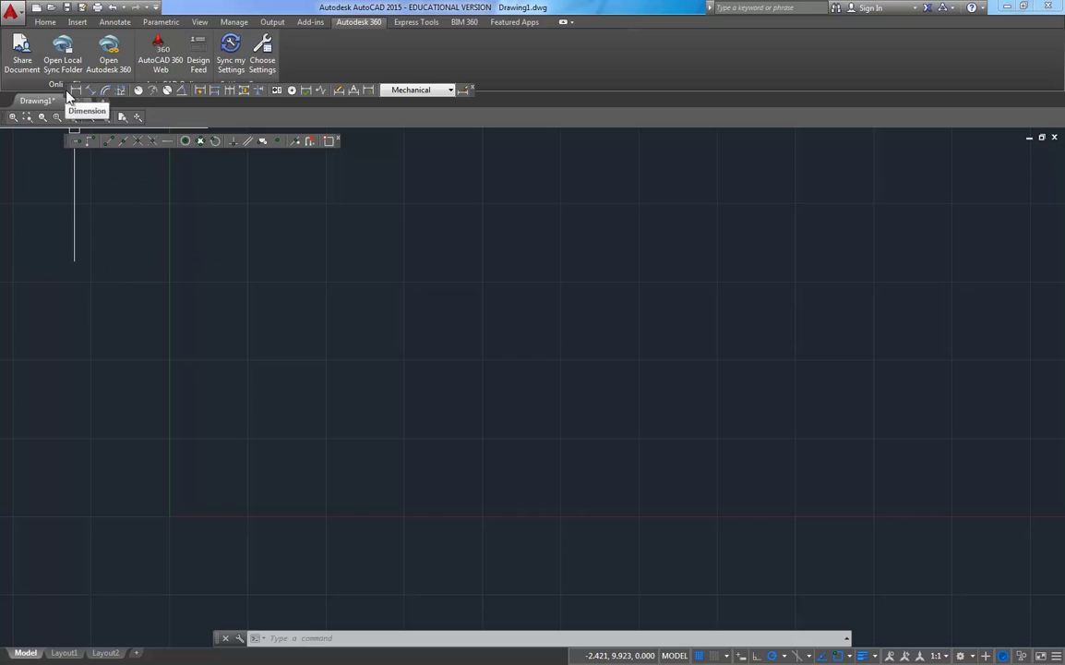
# Dock the Dimension toolbar after Zoom, then the Object Snap toolbar after Dimension.
pyautogui.moveTo(68, 92); pyautogui.dragTo(68, 92)
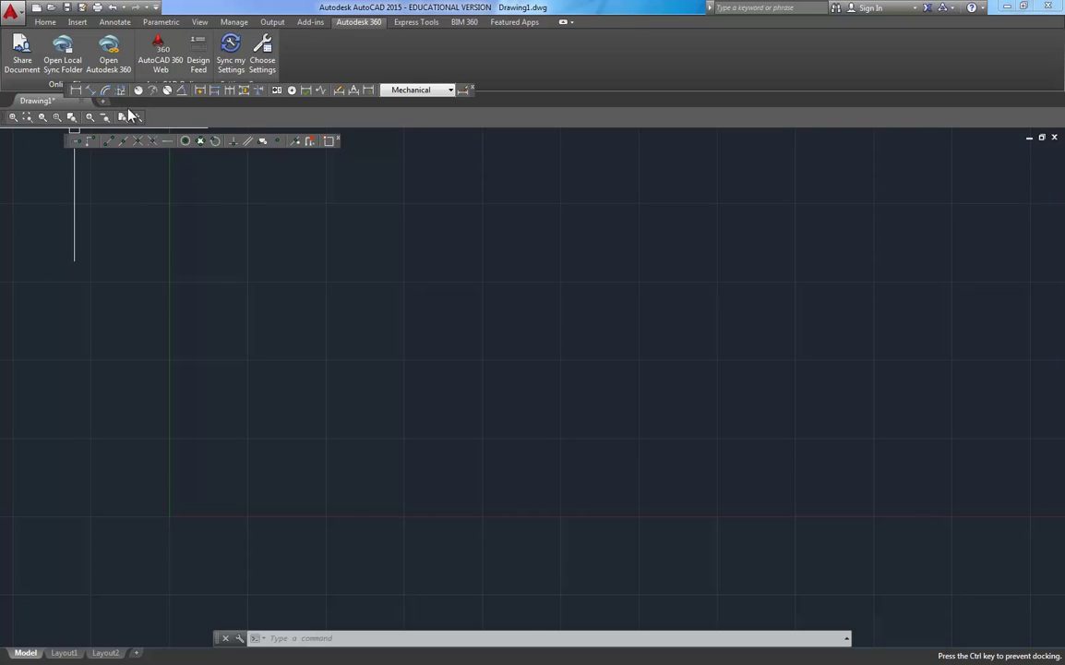
pyautogui.moveTo(146, 118); pyautogui.dragTo(152, 118)
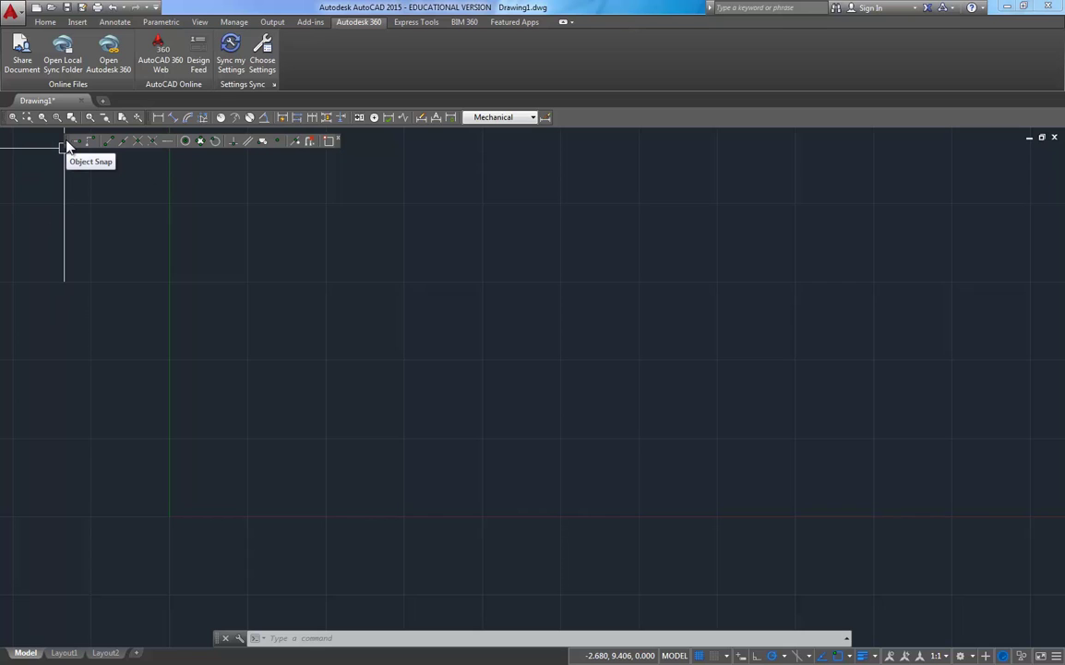
pyautogui.moveTo(67, 146); pyautogui.dragTo(221, 150)
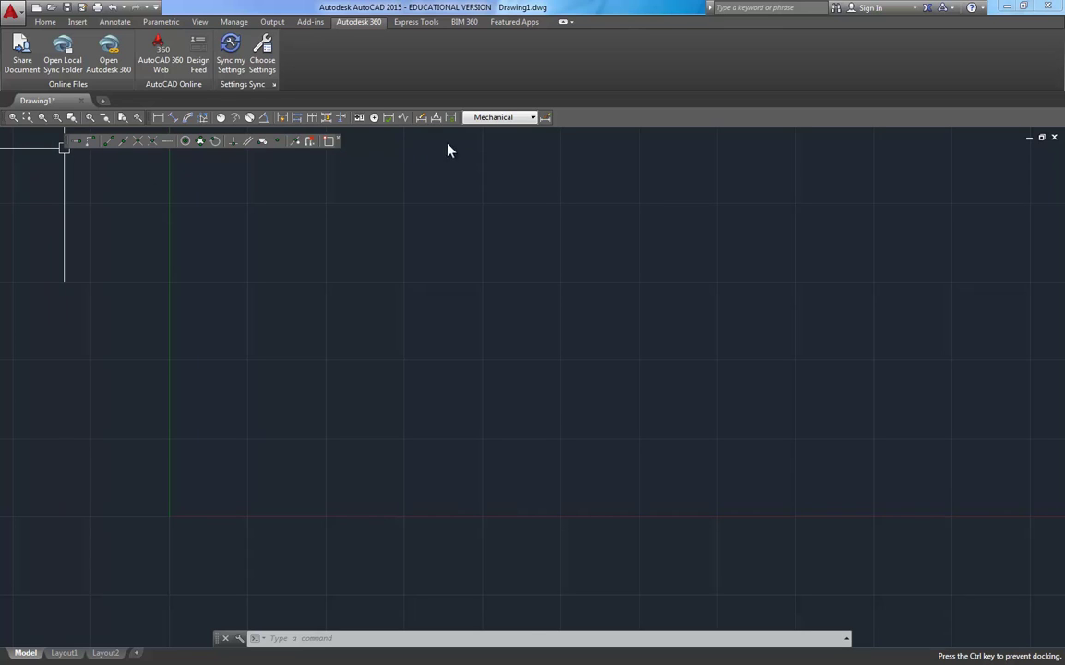
pyautogui.moveTo(558, 123); pyautogui.dragTo(558, 123)
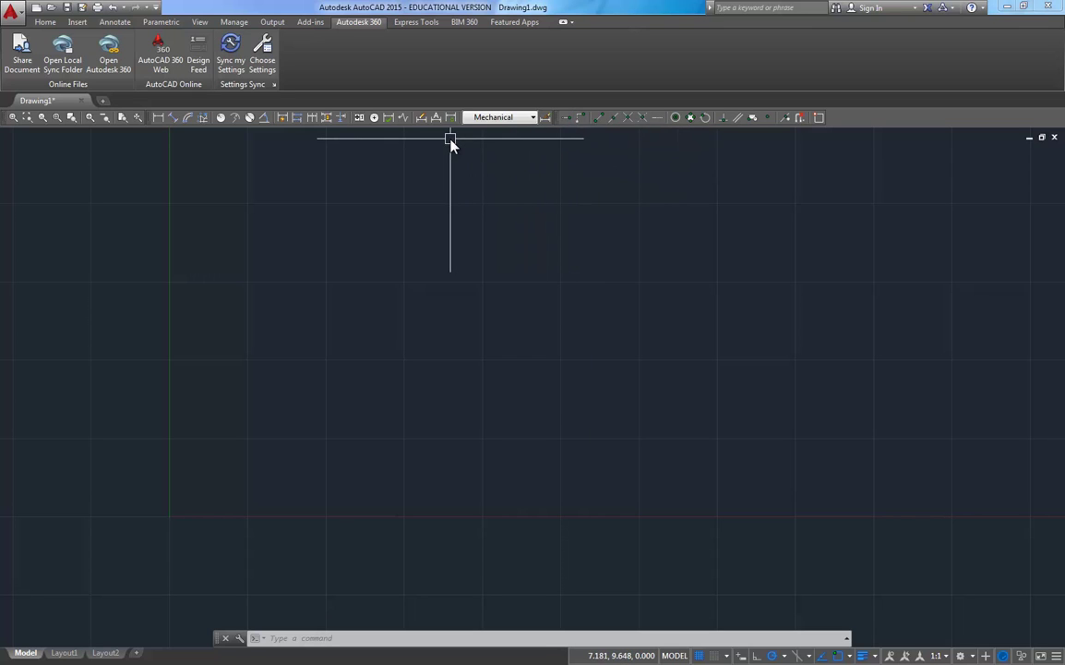
# Turn on the Modify toolbar from a docked toolbar's right-click list.
pyautogui.rightClick(569, 125)
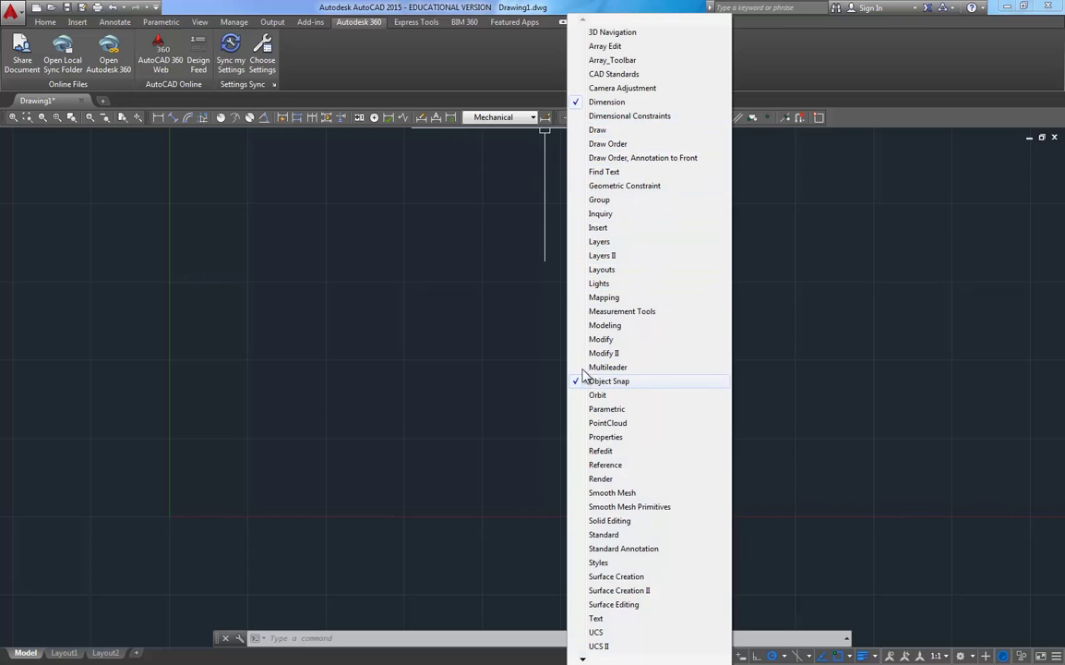
pyautogui.click(601, 339)
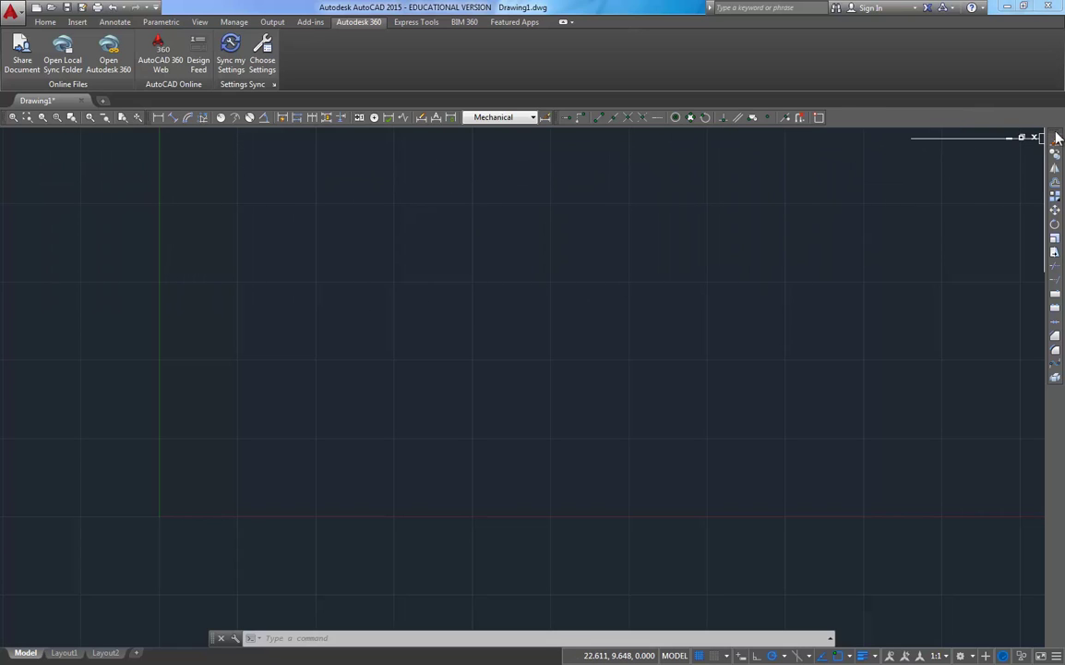
# Drag the Modify toolbar off the right edge to float horizontally over the drawing.
pyautogui.moveTo(1057, 136); pyautogui.dragTo(876, 165)
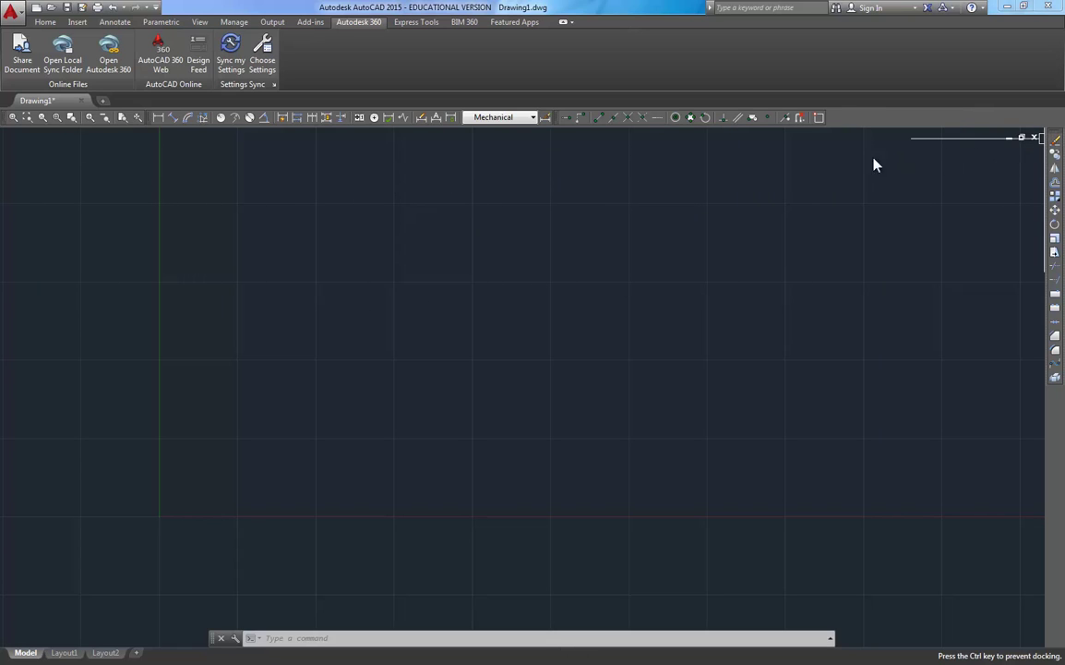
pyautogui.moveTo(730, 181); pyautogui.dragTo(609, 175)
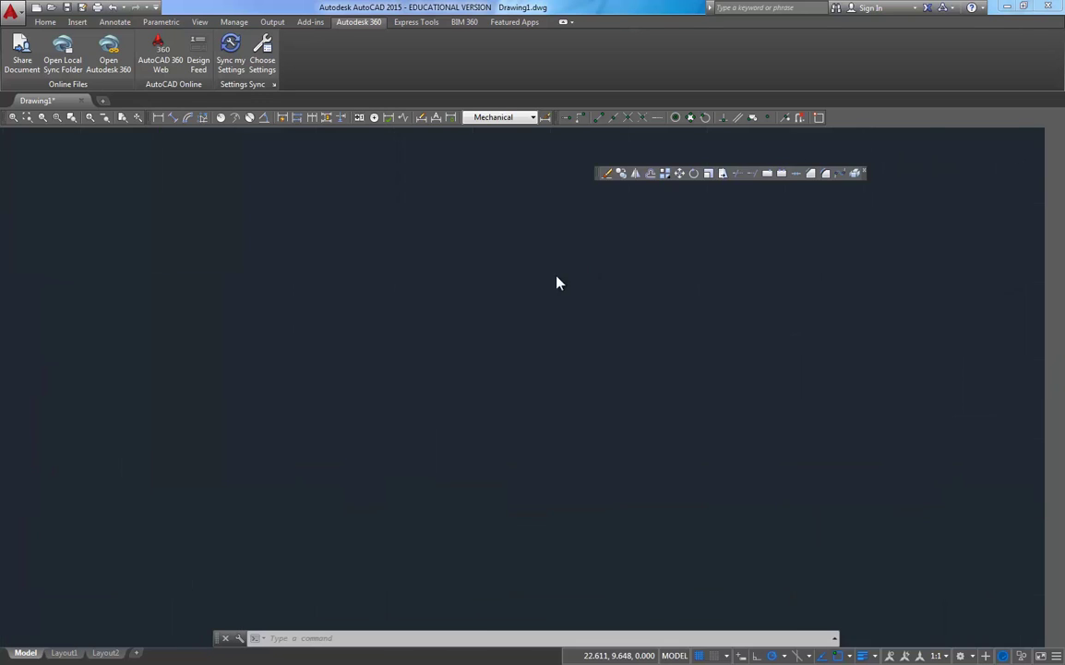